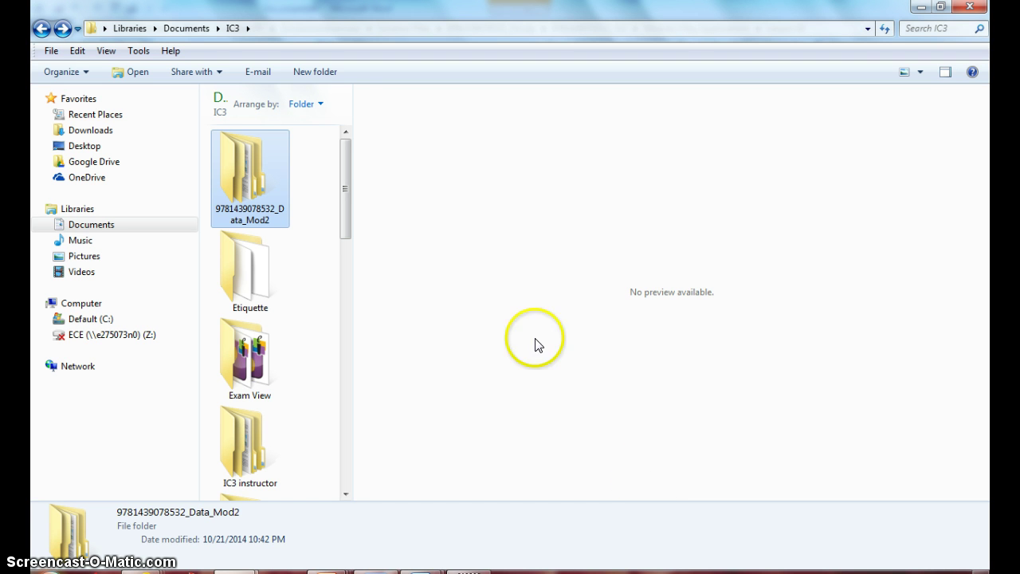
# Browse from IC3 instructor through IC3 and Cengage (D) into SolutionstoExercises > Solution Files.
pyautogui.doubleClick(237, 463)
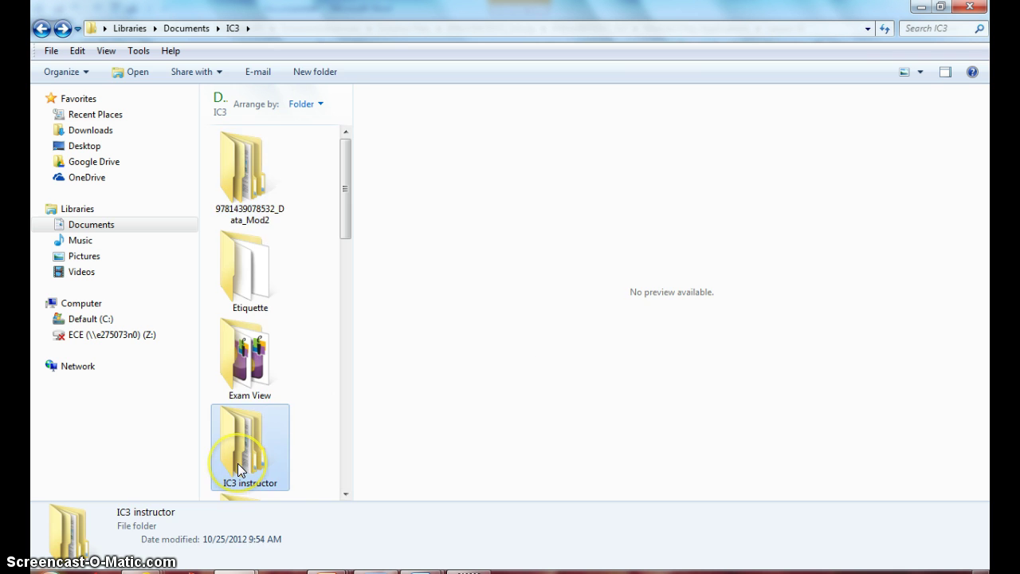
pyautogui.doubleClick(239, 192)
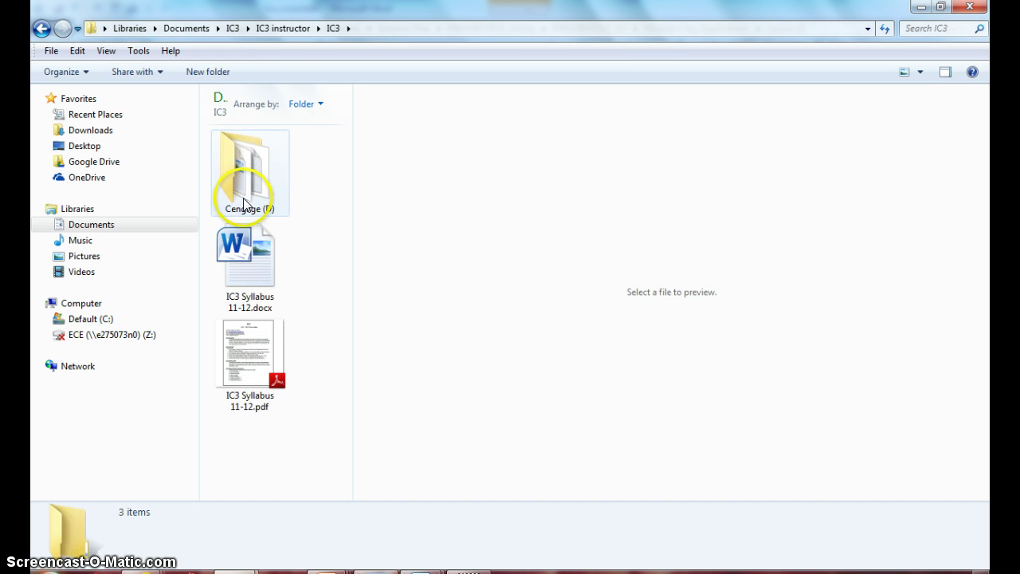
pyautogui.doubleClick(242, 177)
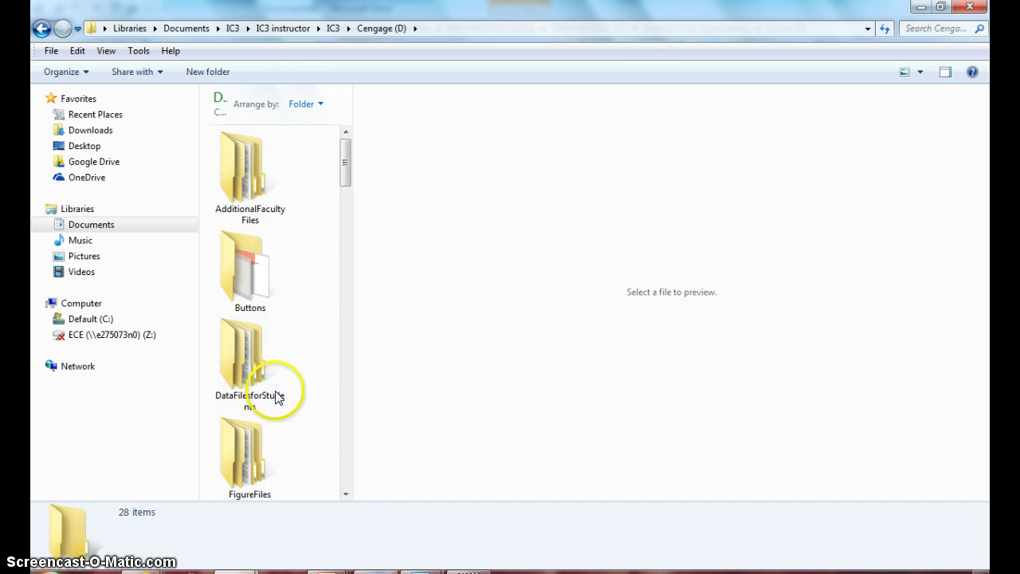
pyautogui.moveTo(345, 494); pyautogui.dragTo(345, 494)
pyautogui.doubleClick(246, 373)
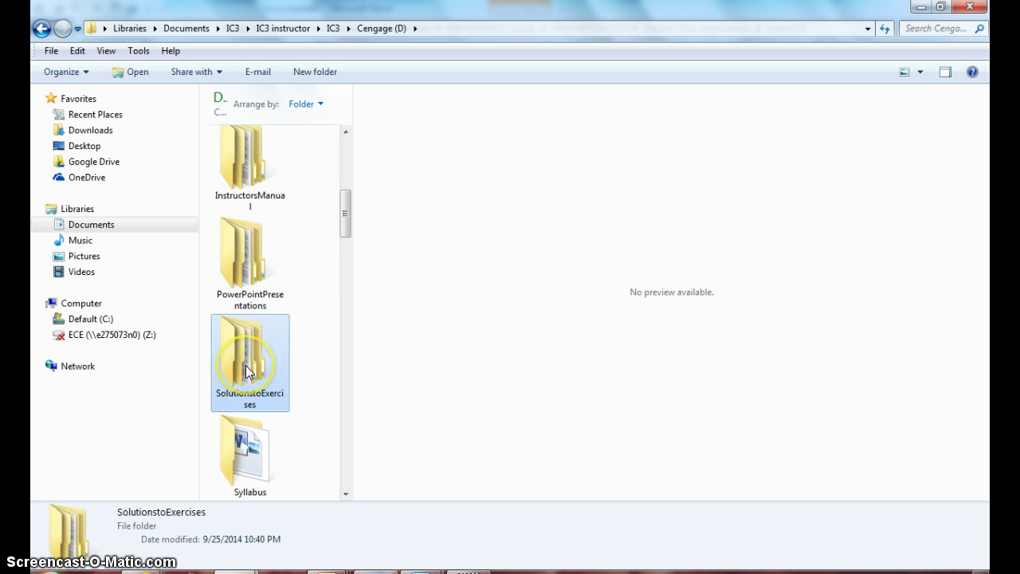
pyautogui.doubleClick(246, 289)
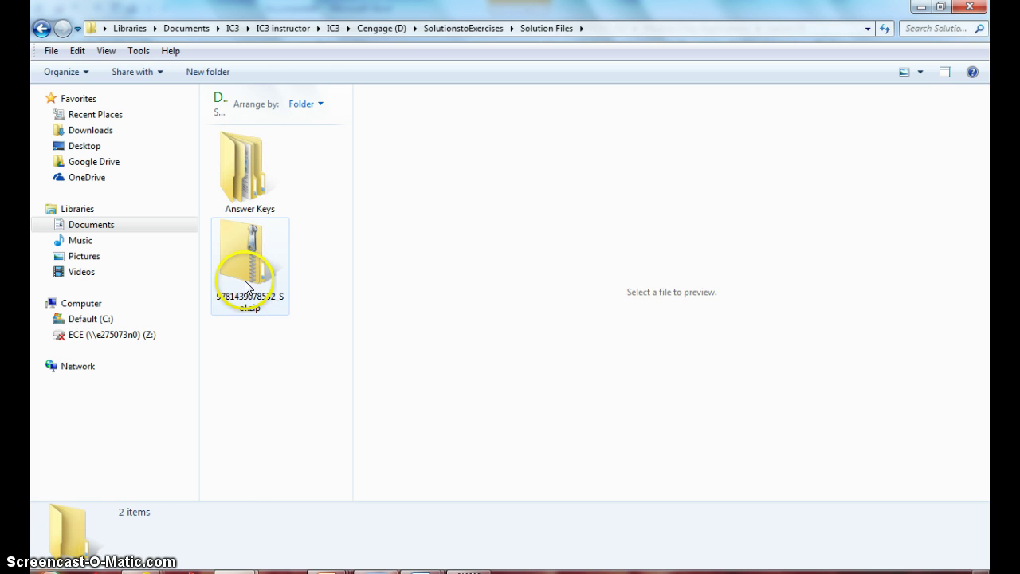
# Open the solutions zip down to Module 2 Key Applications > Lesson 16 and open sNewsletter2.docx.
pyautogui.doubleClick(245, 249)
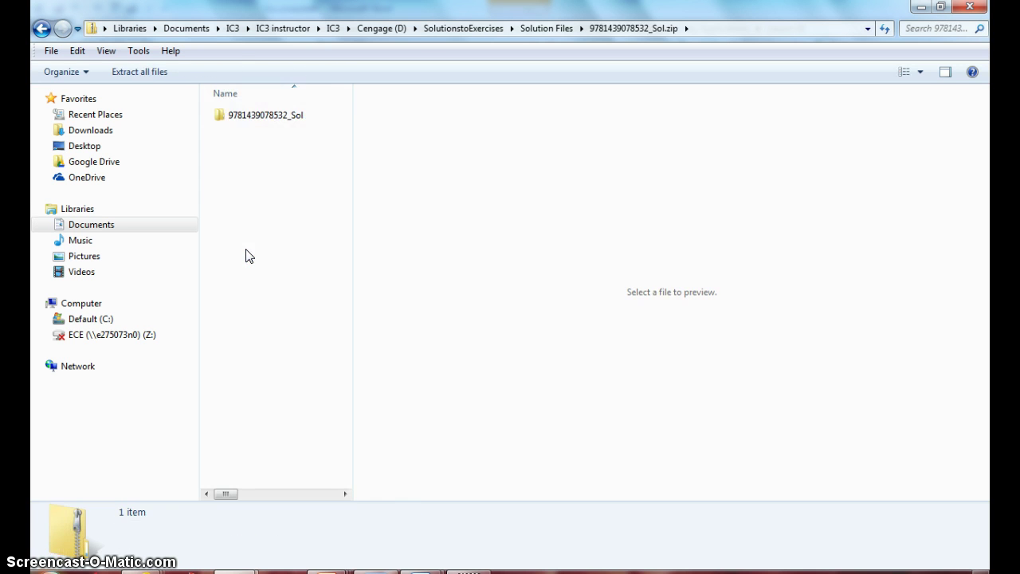
pyautogui.doubleClick(267, 118)
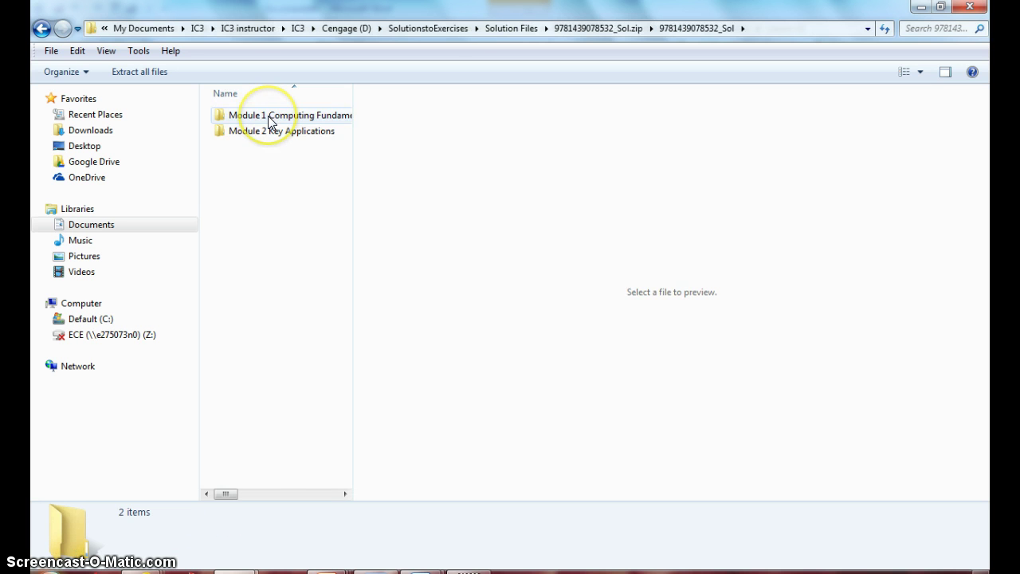
pyautogui.click(271, 133)
pyautogui.doubleClick(271, 135)
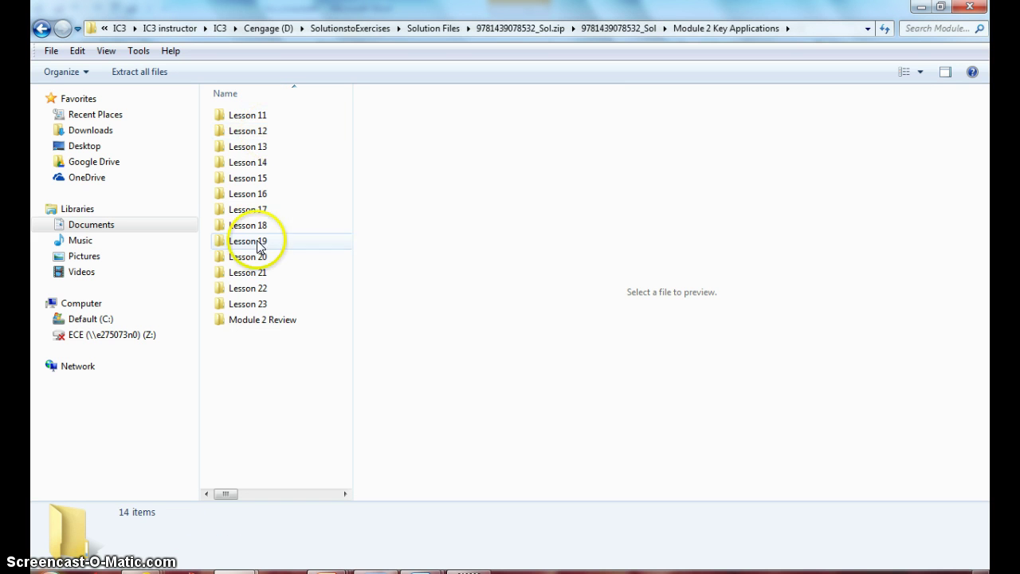
pyautogui.click(258, 195)
pyautogui.doubleClick(257, 197)
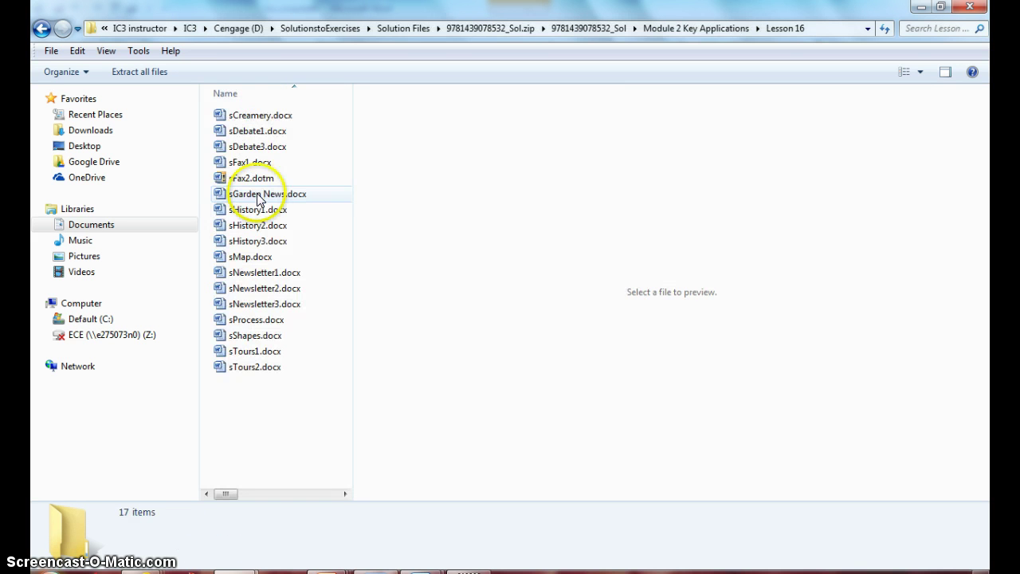
pyautogui.doubleClick(255, 285)
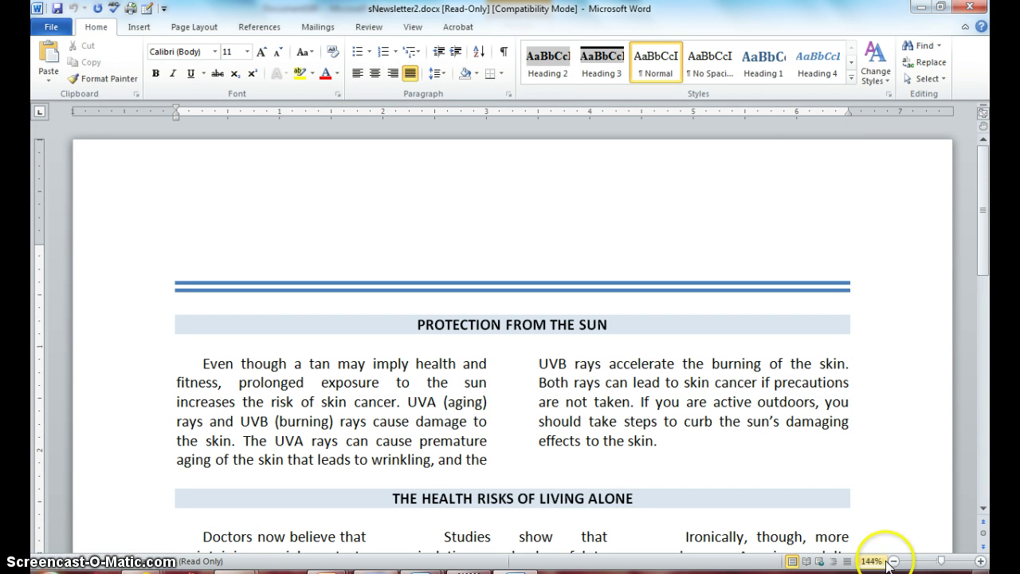
# Scroll sNewsletter2.docx to the top of the page, above the Protection From the Sun article.
pyautogui.moveTo(983, 220)
pyautogui.mouseDown()
pyautogui.moveTo(983, 404)
pyautogui.moveTo(983, 164)
pyautogui.mouseUp()
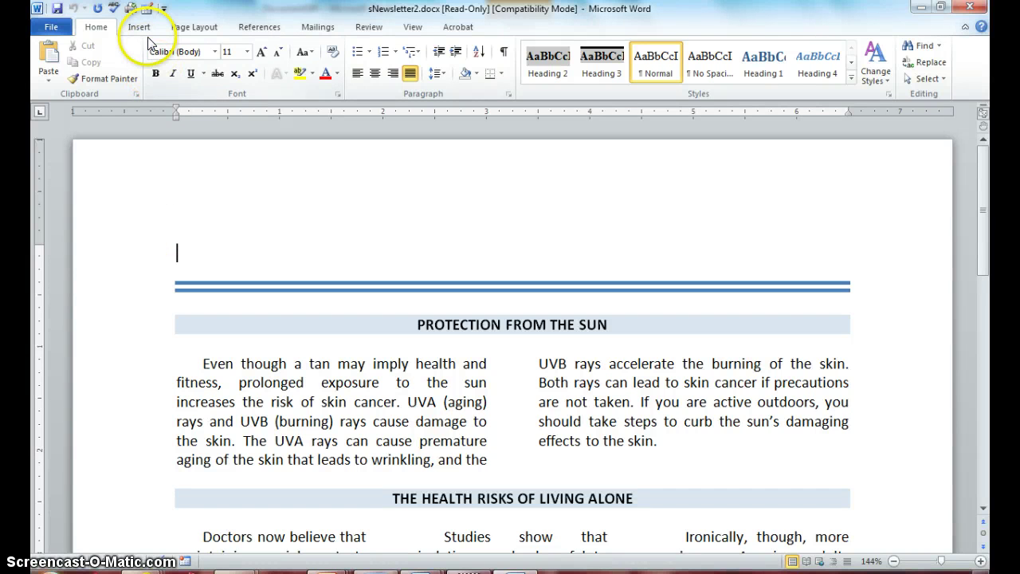
# On the blank top line, insert WordArt using WordArt style 10 from the Insert gallery.
pyautogui.click(177, 255)
pyautogui.click(139, 28)
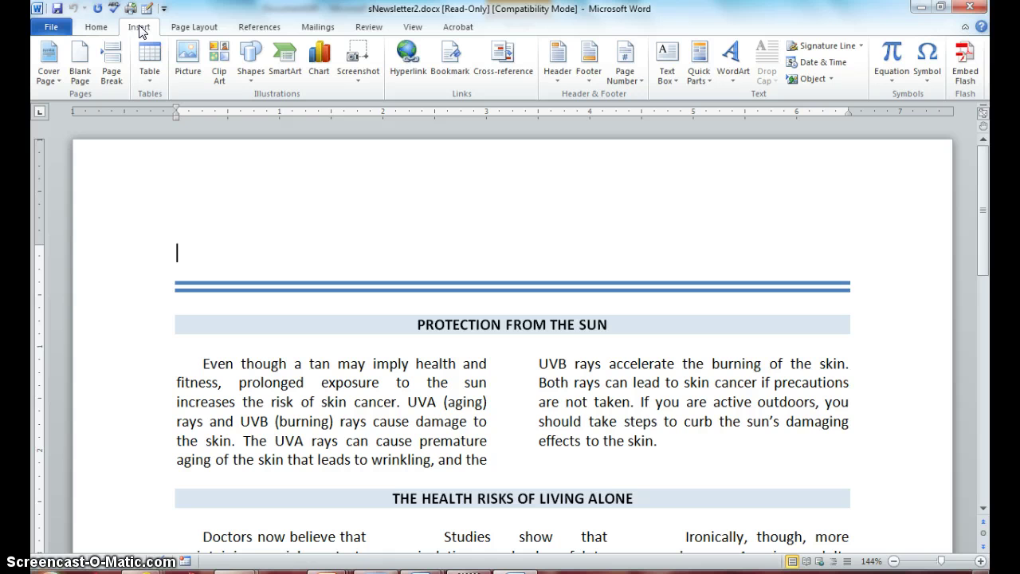
pyautogui.click(732, 81)
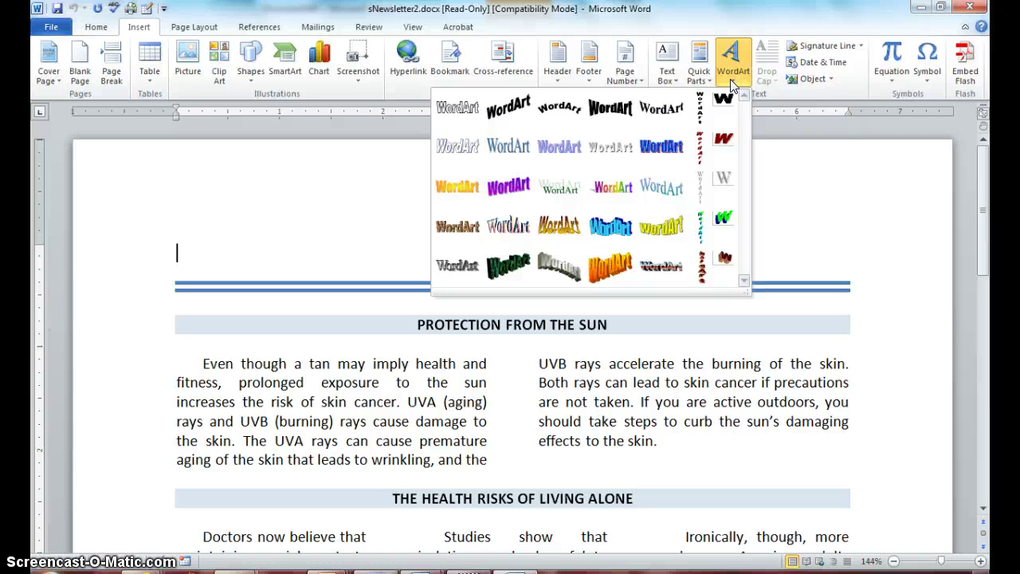
pyautogui.click(732, 60)
pyautogui.click(733, 60)
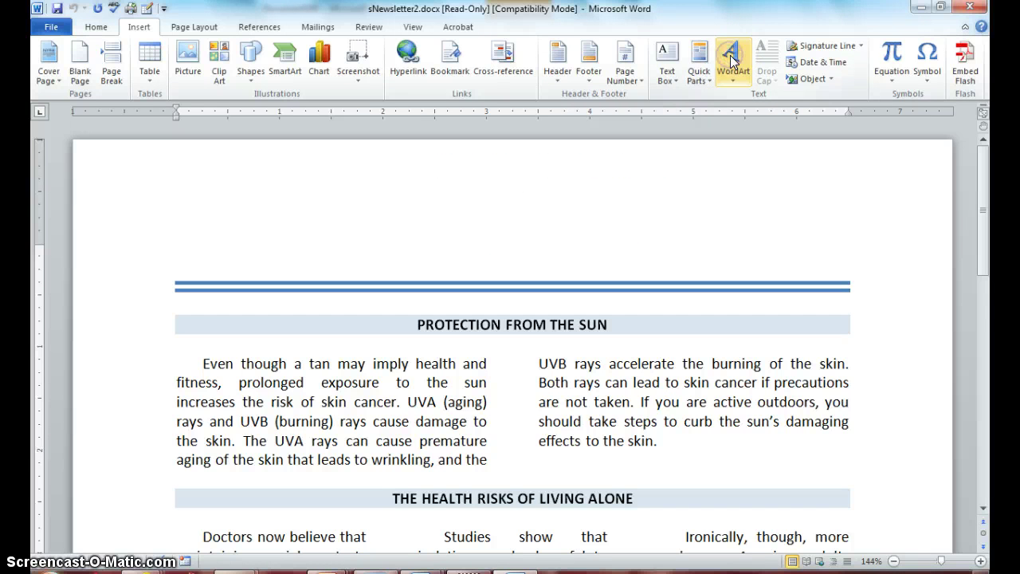
pyautogui.click(731, 62)
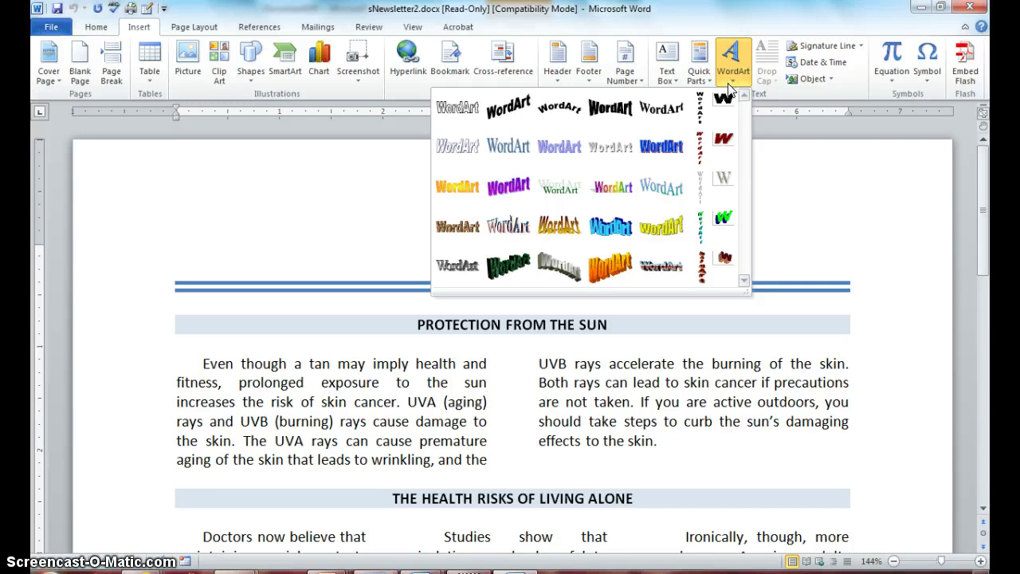
pyautogui.click(661, 113)
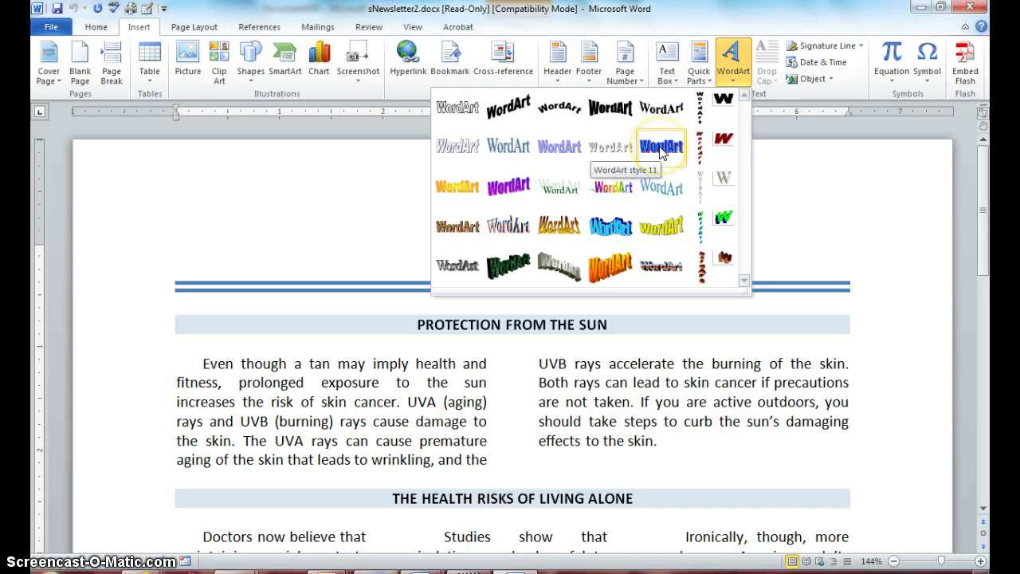
pyautogui.click(610, 148)
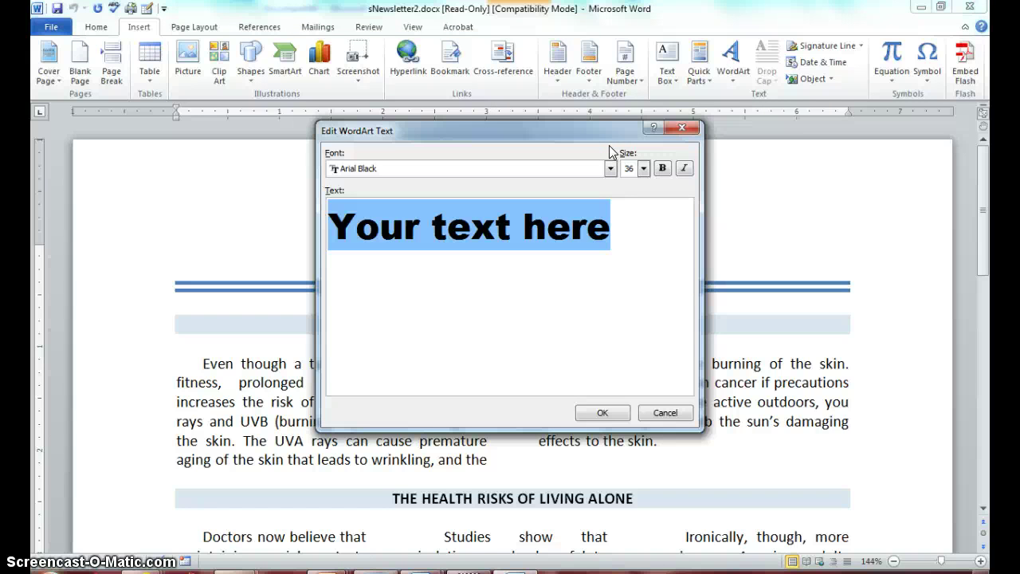
# Enter 'Health News' as bold 36-point Arial Black WordArt text and insert it.
pyautogui.write('Health ')
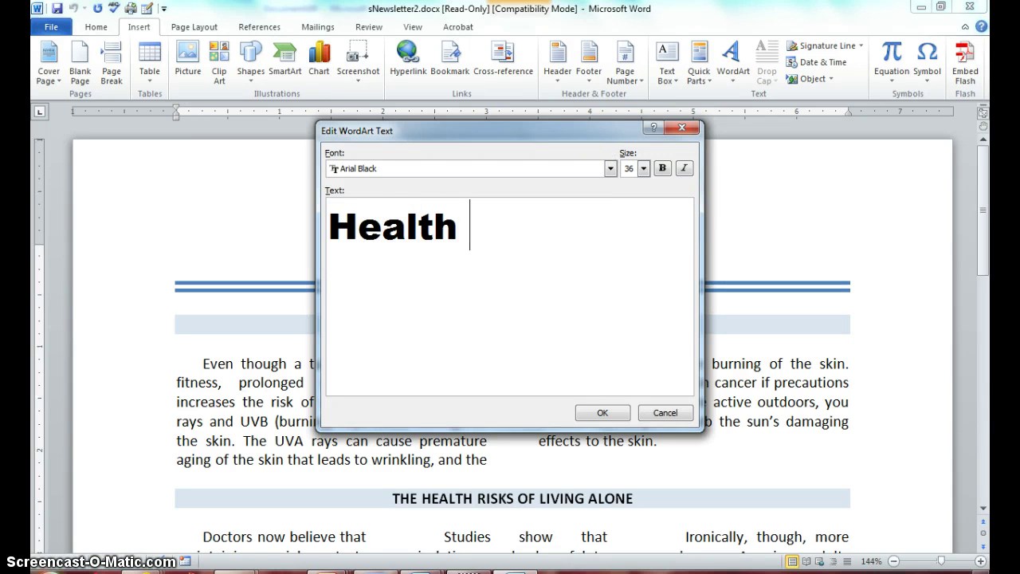
pyautogui.write('News')
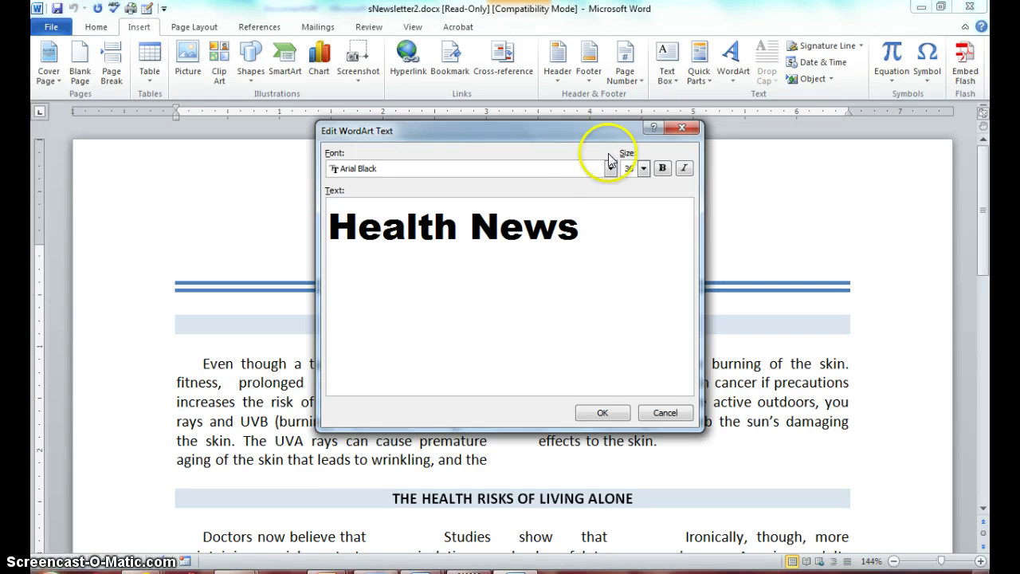
pyautogui.click(610, 168)
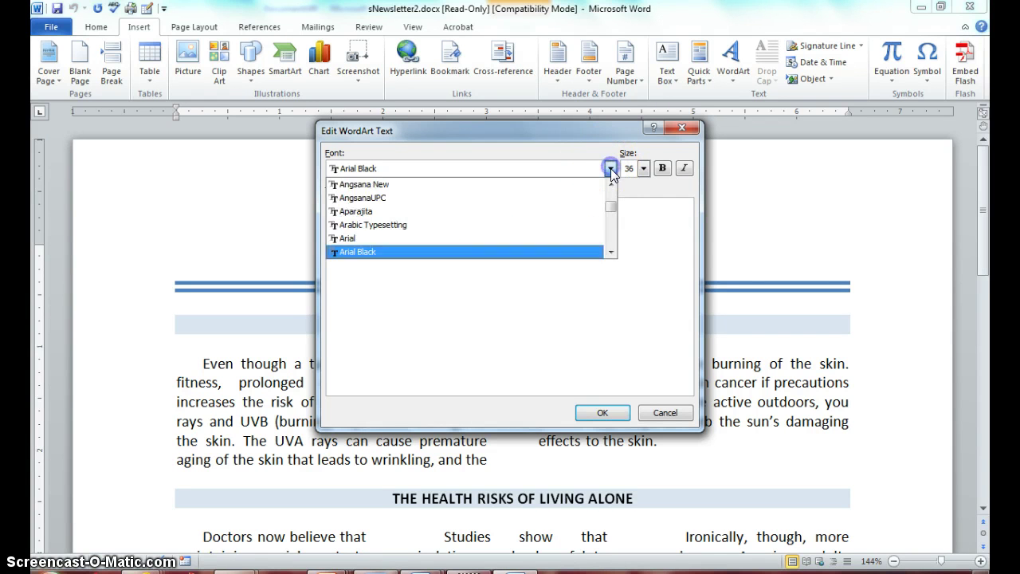
pyautogui.click(611, 168)
pyautogui.click(642, 168)
pyautogui.click(642, 168)
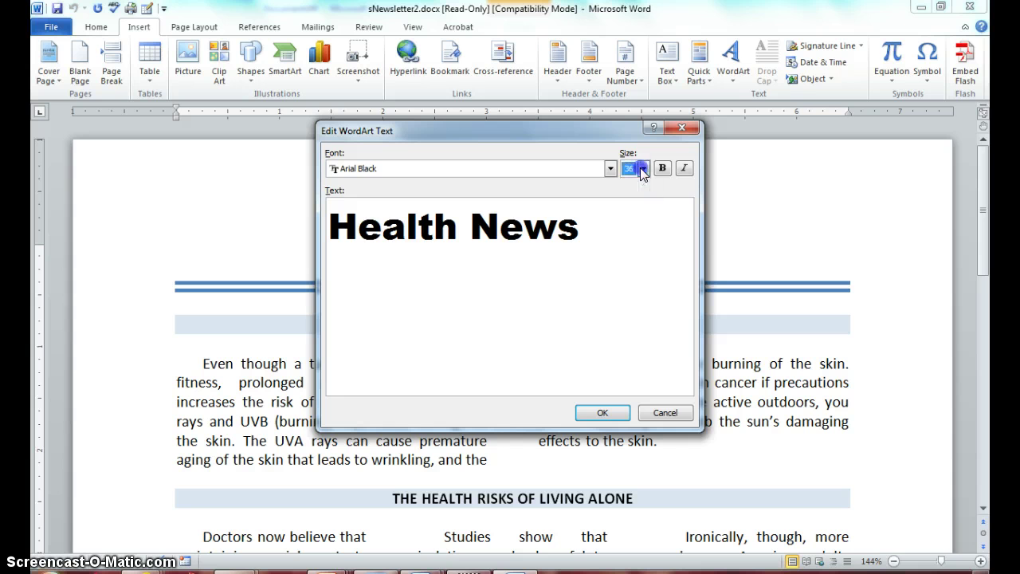
pyautogui.click(662, 168)
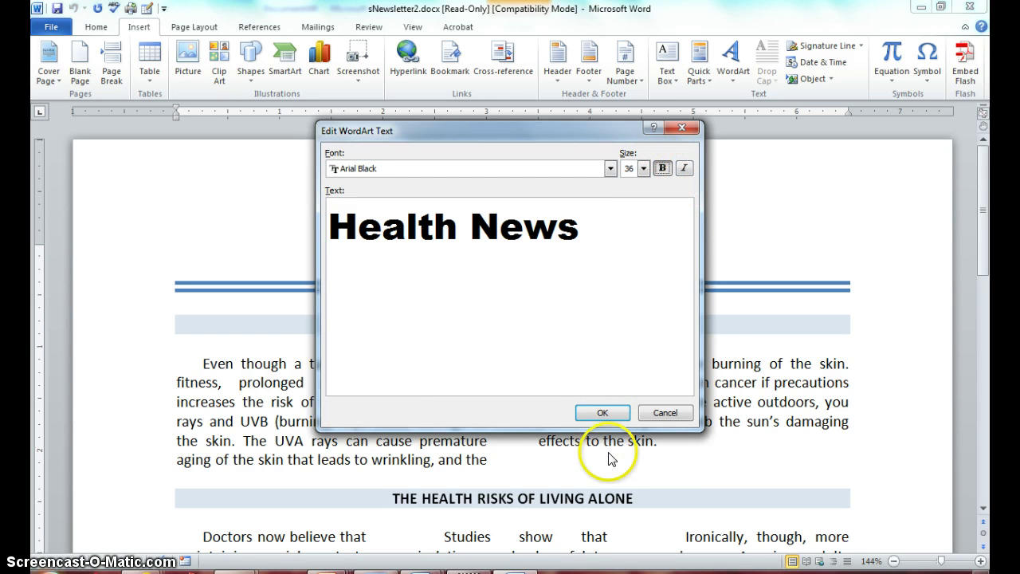
pyautogui.click(603, 414)
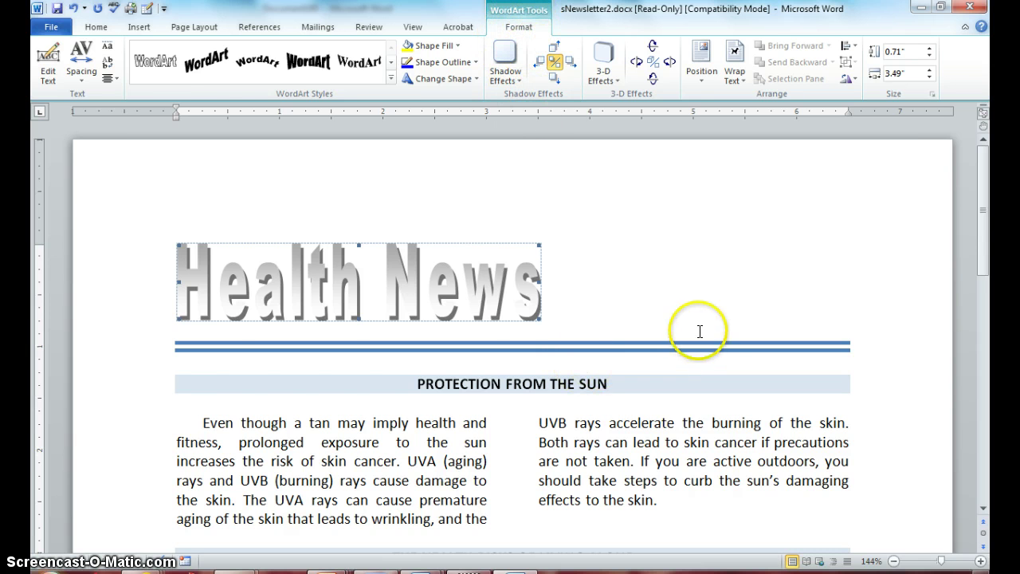
pyautogui.click(723, 266)
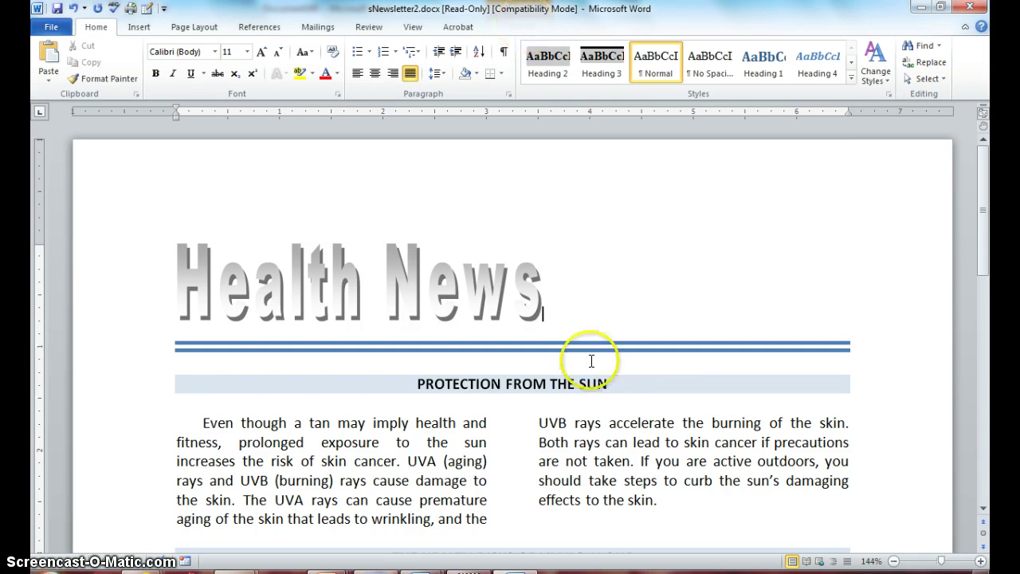
pyautogui.click(451, 278)
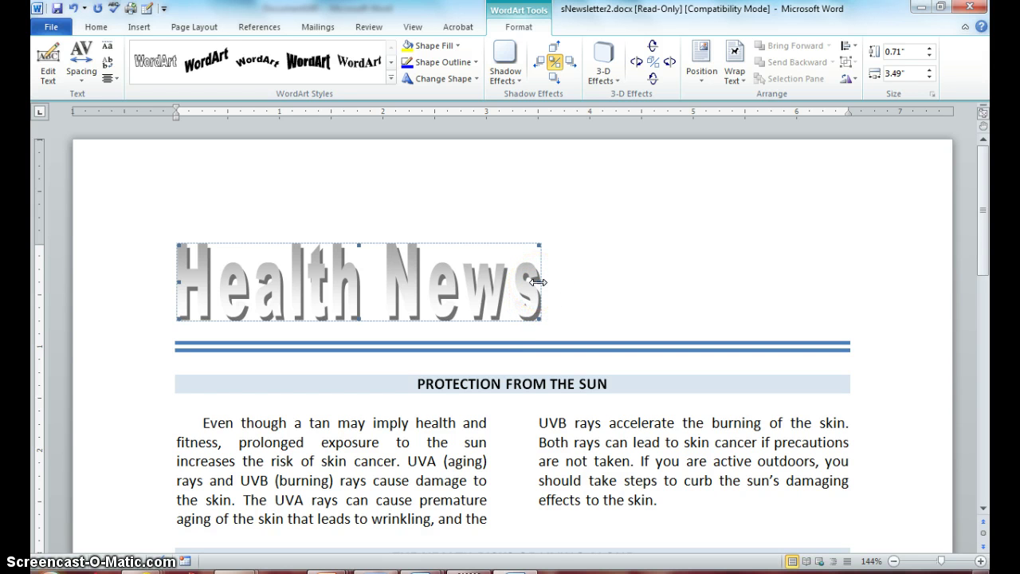
# Stretch the Health News WordArt to the right margin, making it 6.49" wide.
pyautogui.moveTo(539, 282); pyautogui.dragTo(847, 310)
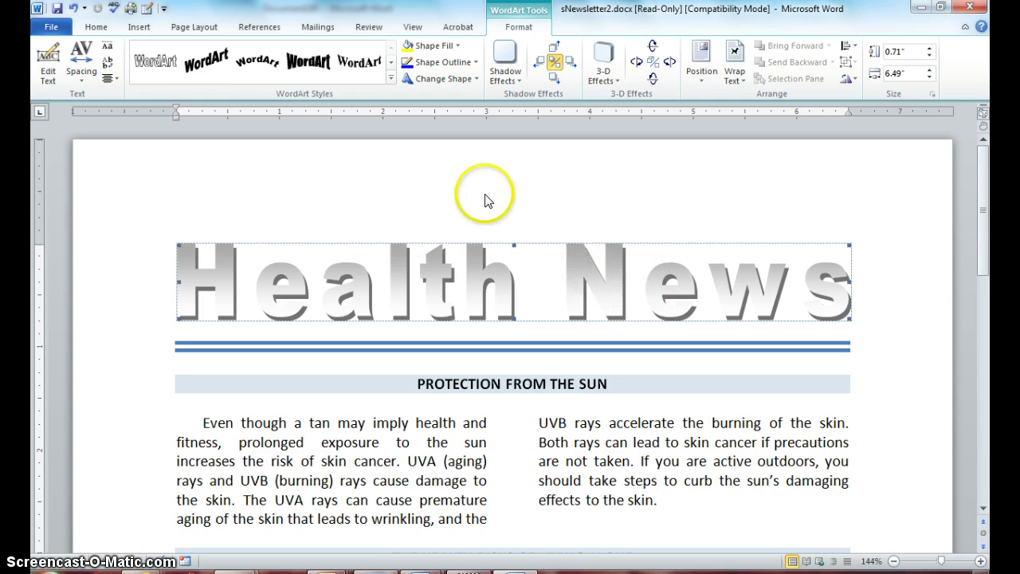
# Give the Health News WordArt a blue shape fill matching the double rules.
pyautogui.click(454, 46)
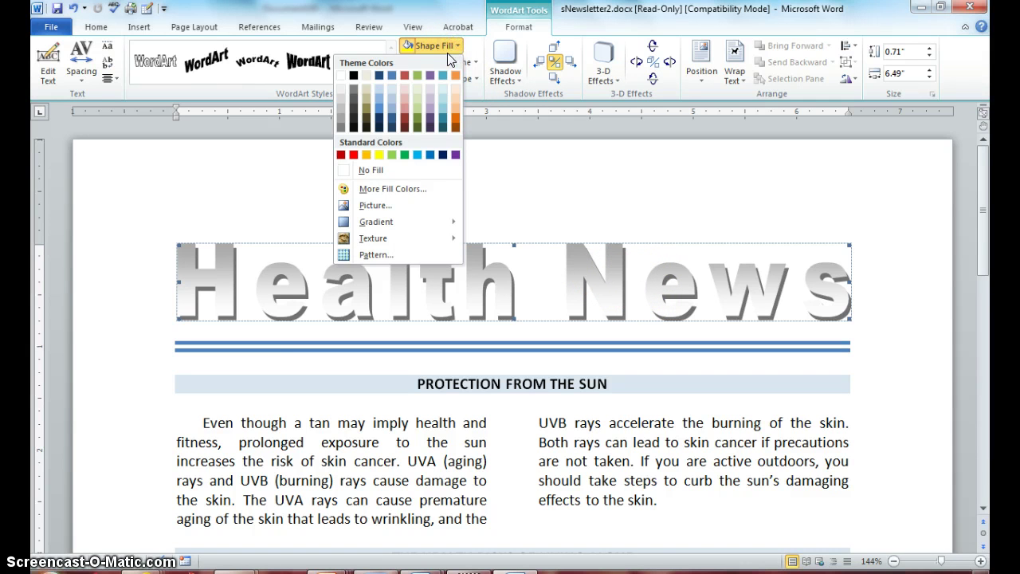
pyautogui.click(391, 114)
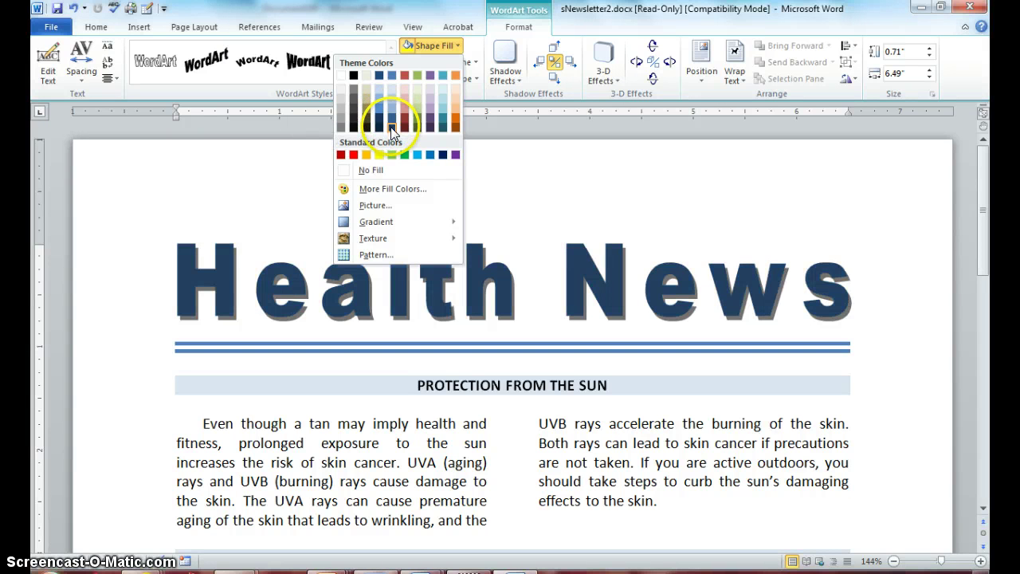
pyautogui.click(390, 75)
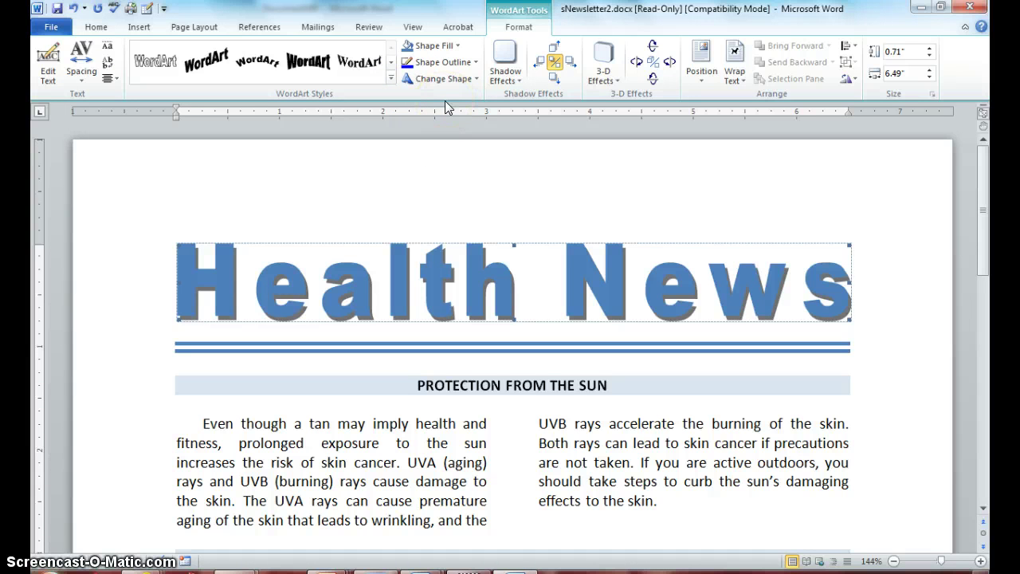
# Apply perspective Shadow Style 6 to the Health News WordArt.
pyautogui.click(517, 78)
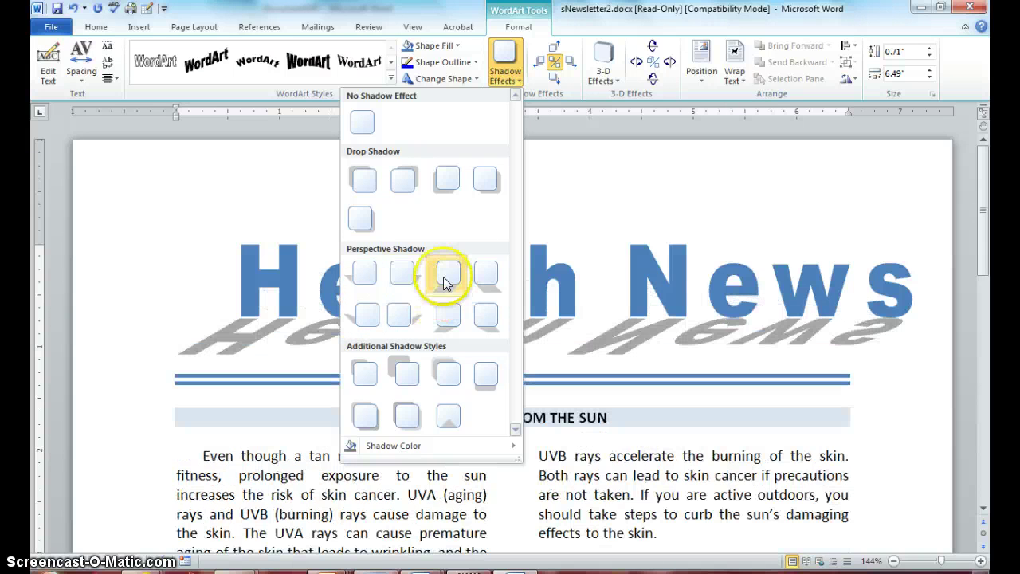
pyautogui.click(365, 278)
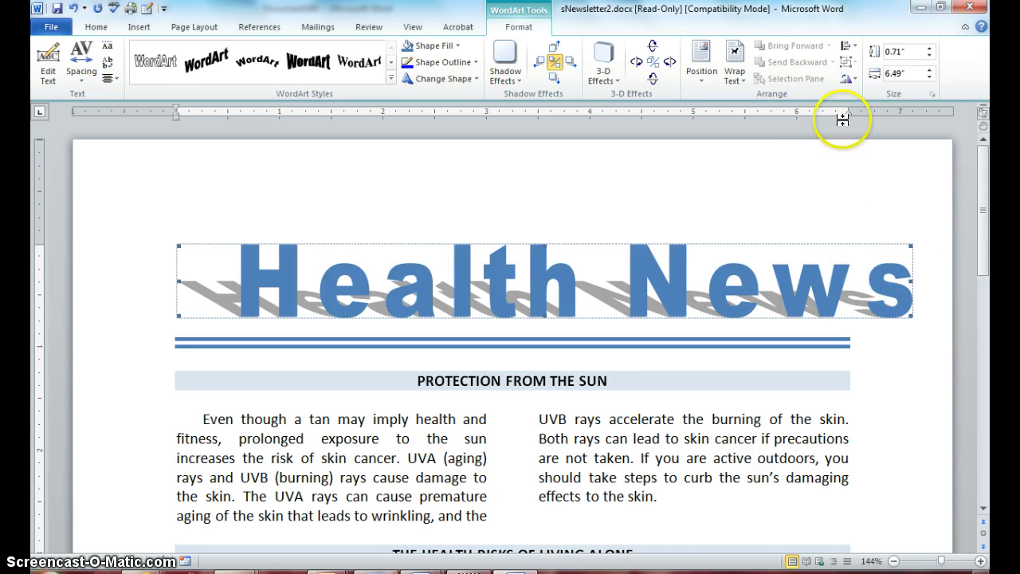
# Narrow the Health News WordArt to about 5.87" so it ends at the margin.
pyautogui.moveTo(845, 113); pyautogui.dragTo(845, 113)
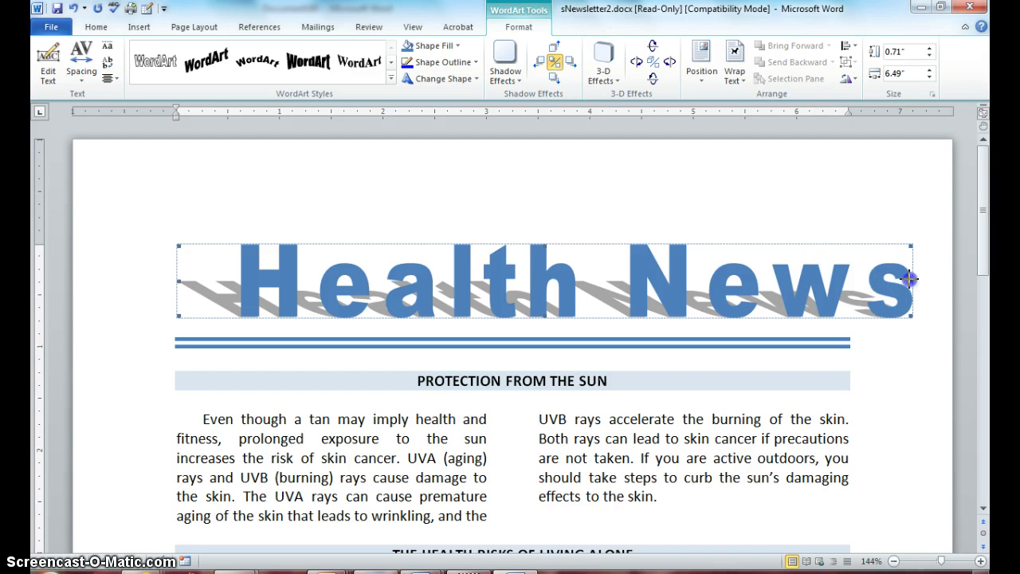
pyautogui.moveTo(842, 307); pyautogui.dragTo(846, 281)
pyautogui.click(843, 284)
pyautogui.click(678, 303)
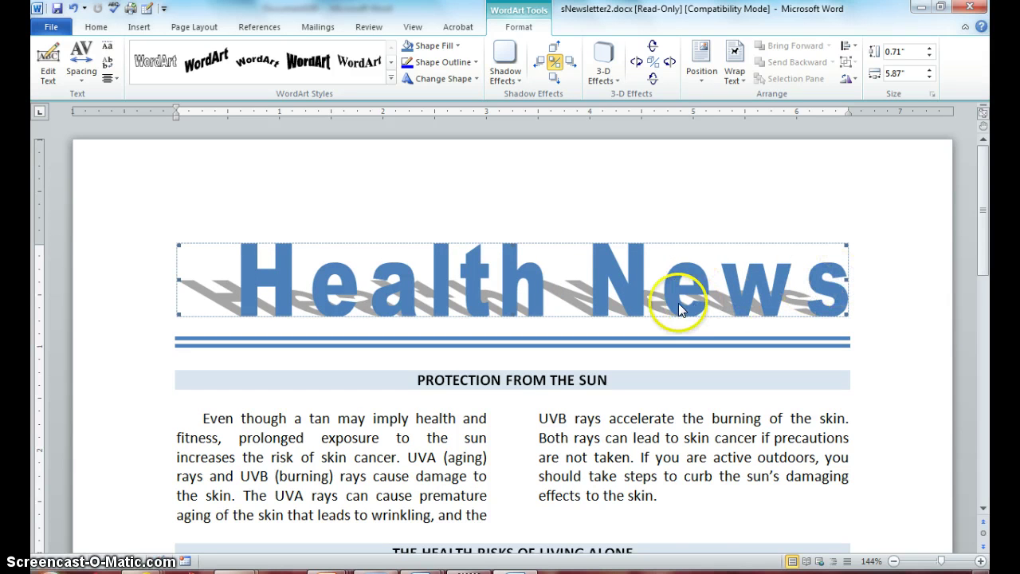
pyautogui.click(474, 80)
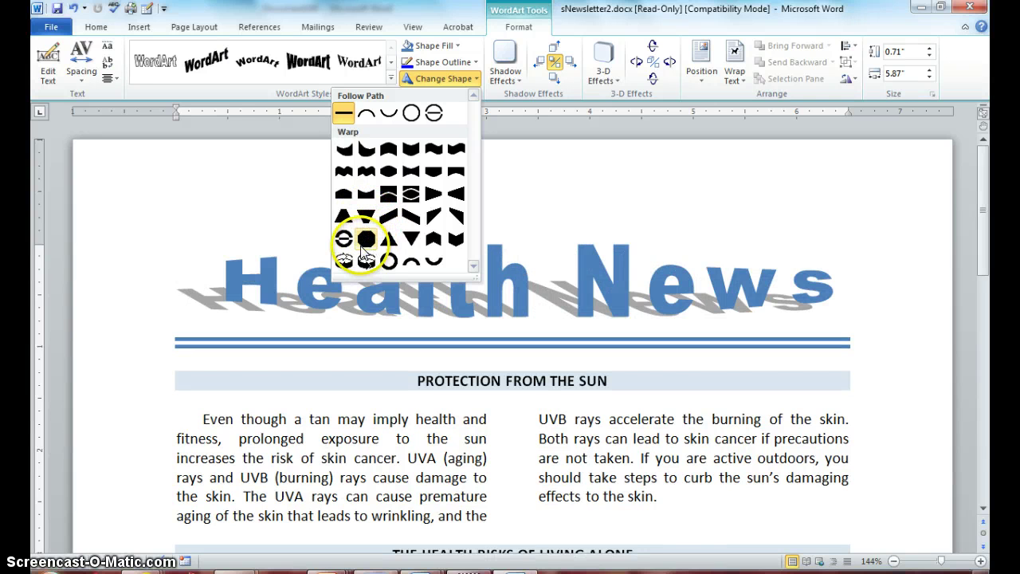
# Apply a Warp shape from the Change Shape gallery to the Health News WordArt.
pyautogui.click(344, 239)
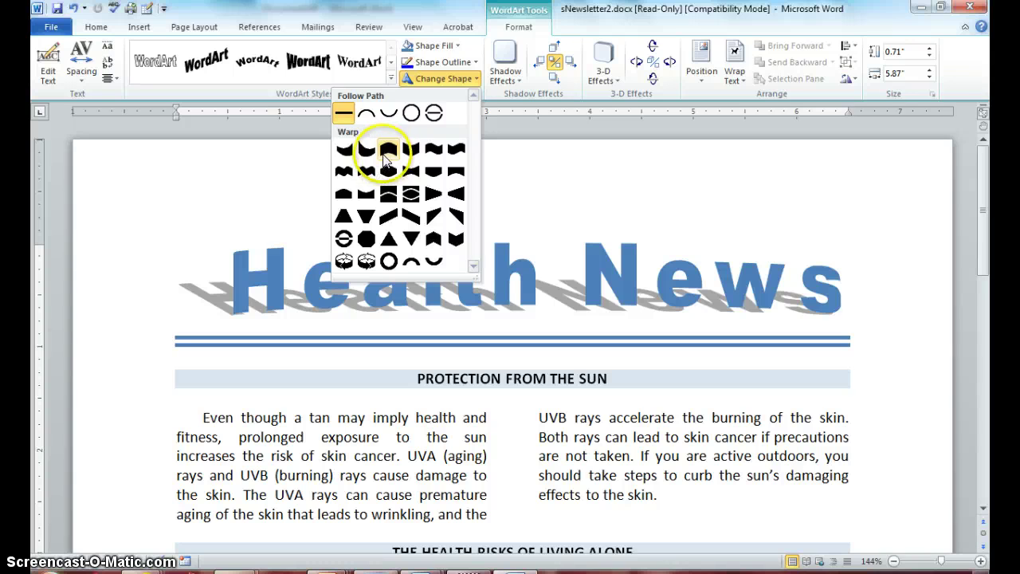
pyautogui.click(382, 152)
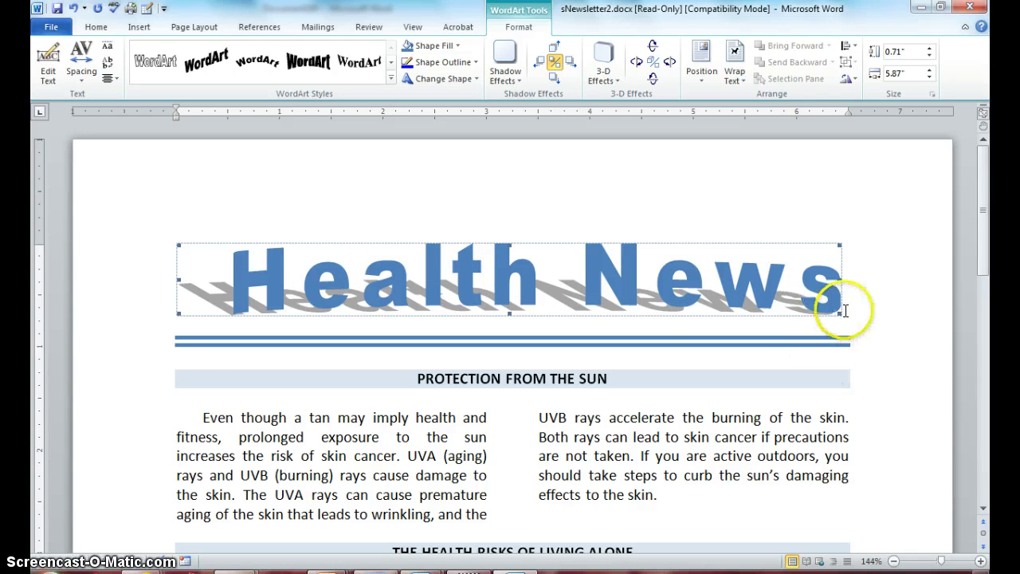
# Resize the Health News WordArt to 1" by 5.75", right edge aligned with the double rule.
pyautogui.moveTo(837, 278); pyautogui.dragTo(847, 275)
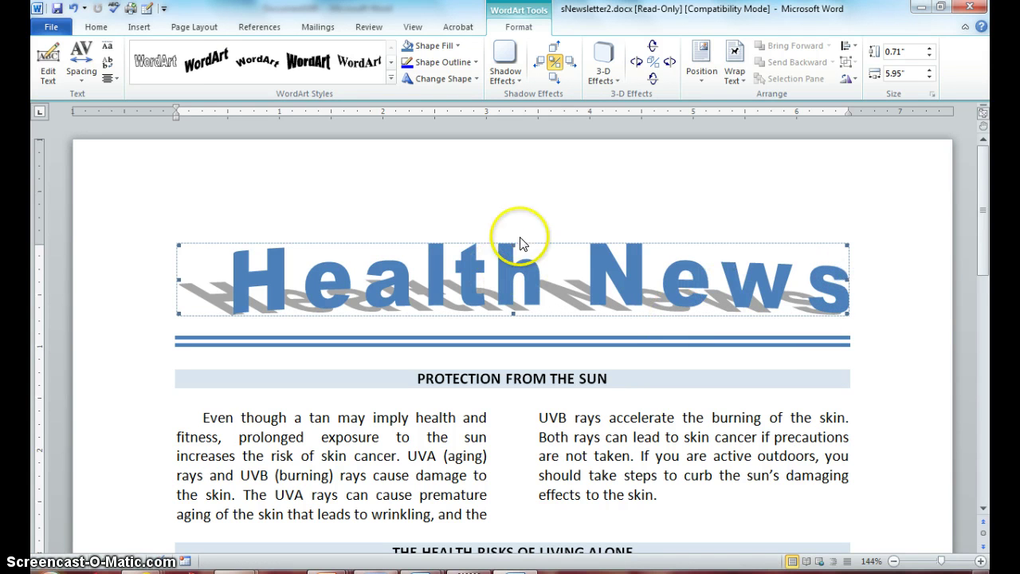
pyautogui.moveTo(512, 243); pyautogui.dragTo(510, 214)
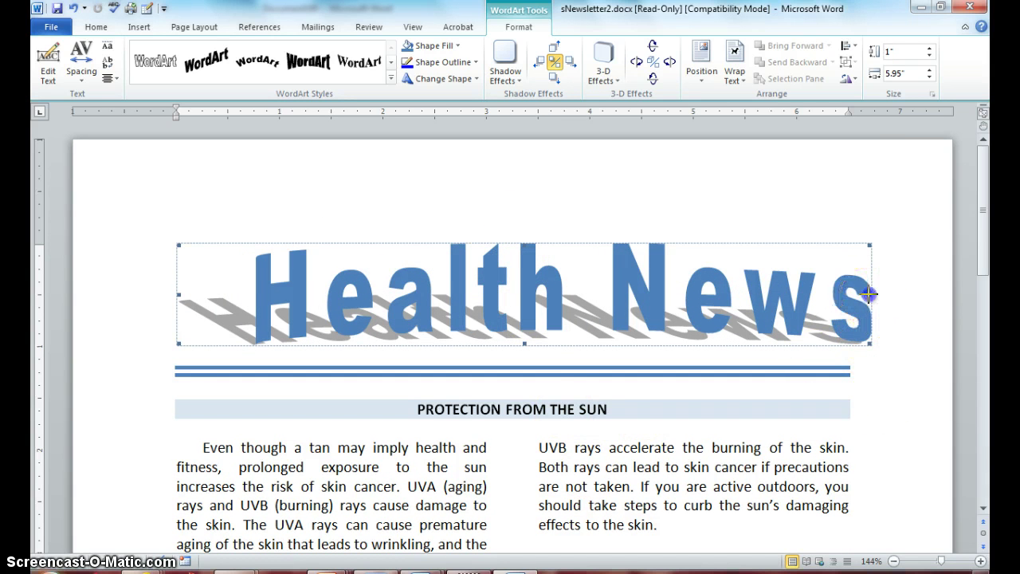
pyautogui.moveTo(861, 300); pyautogui.dragTo(850, 307)
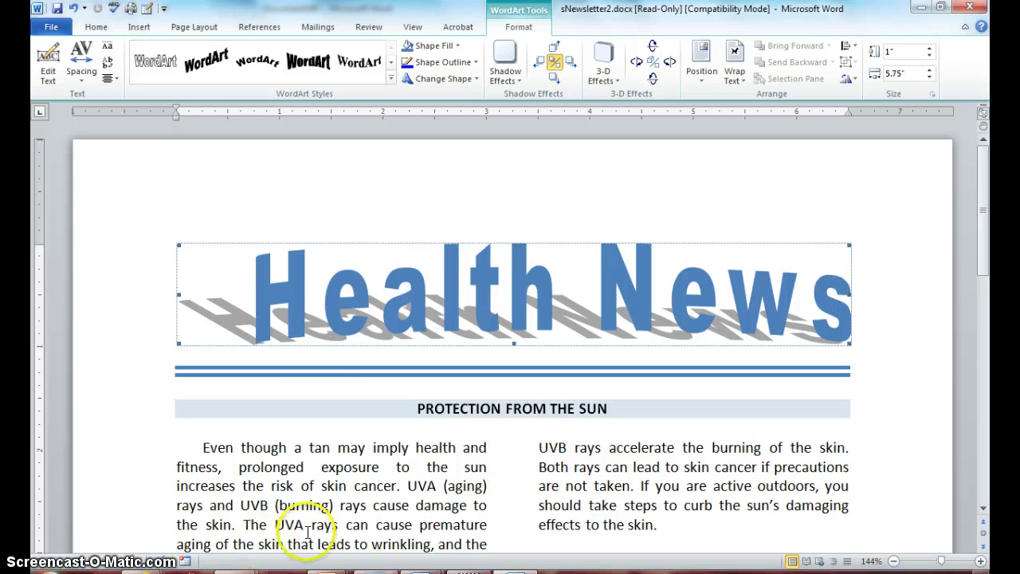
pyautogui.moveTo(467, 547)
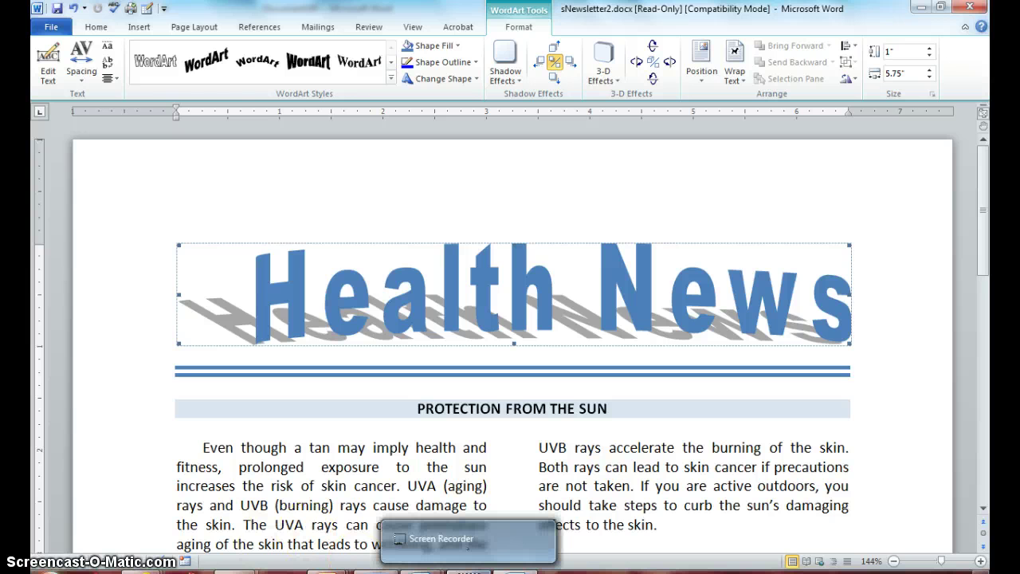
# Deselect the Health News WordArt and zoom out to 60% to see the full page.
pyautogui.click(902, 422)
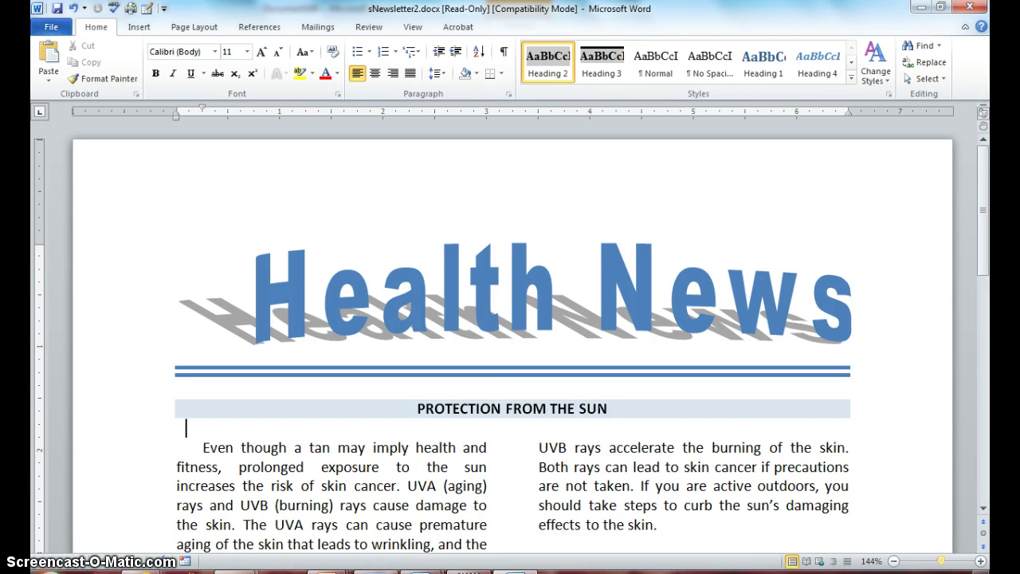
pyautogui.click(890, 560)
pyautogui.click(890, 561)
pyautogui.click(890, 561)
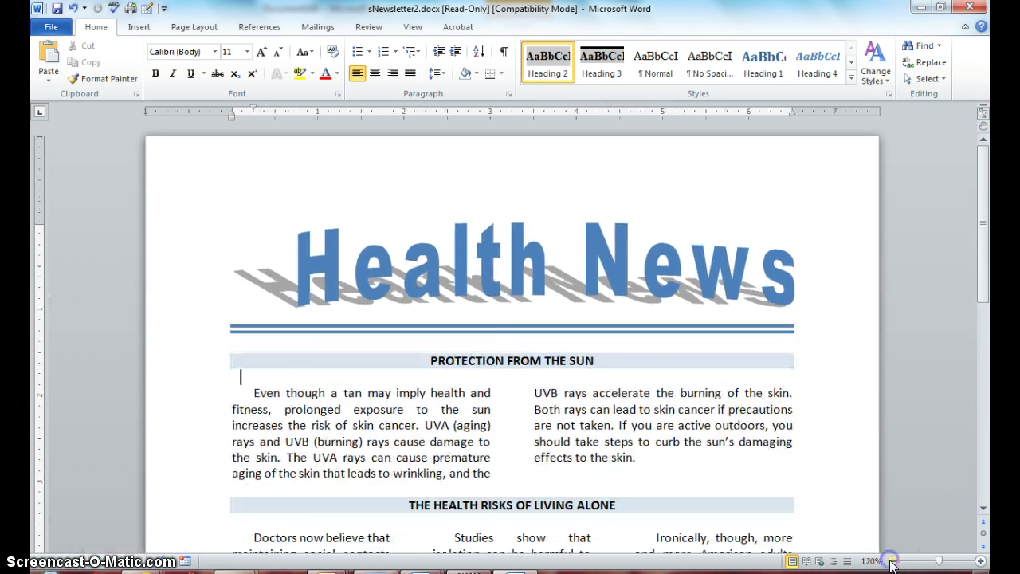
pyautogui.click(891, 560)
pyautogui.click(892, 560)
pyautogui.click(892, 561)
pyautogui.click(892, 561)
pyautogui.click(892, 561)
pyautogui.click(893, 561)
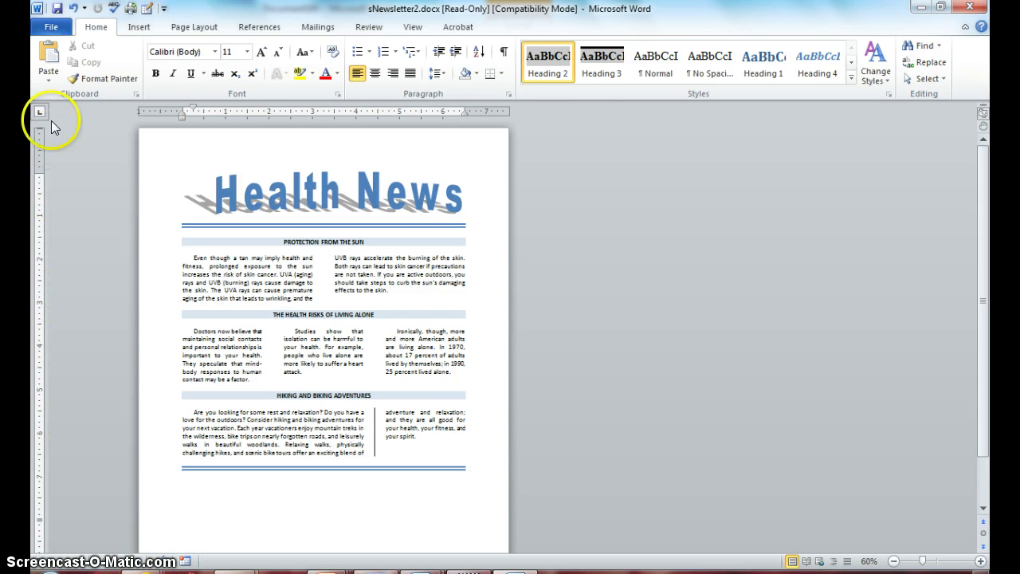
# Open Save As in the Lesson 16 folder and rename the file to sNewsletter3.
pyautogui.click(50, 26)
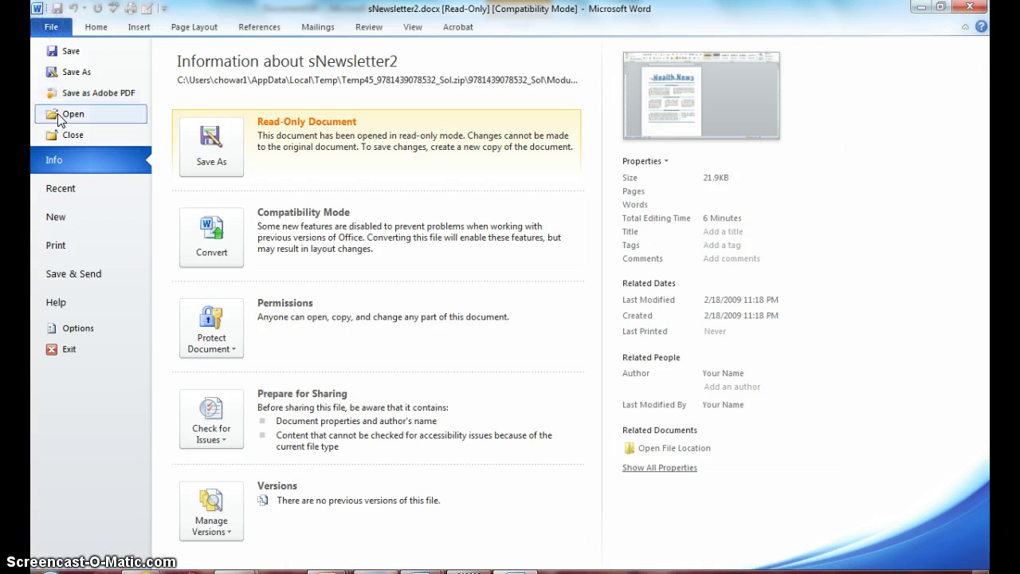
pyautogui.click(76, 72)
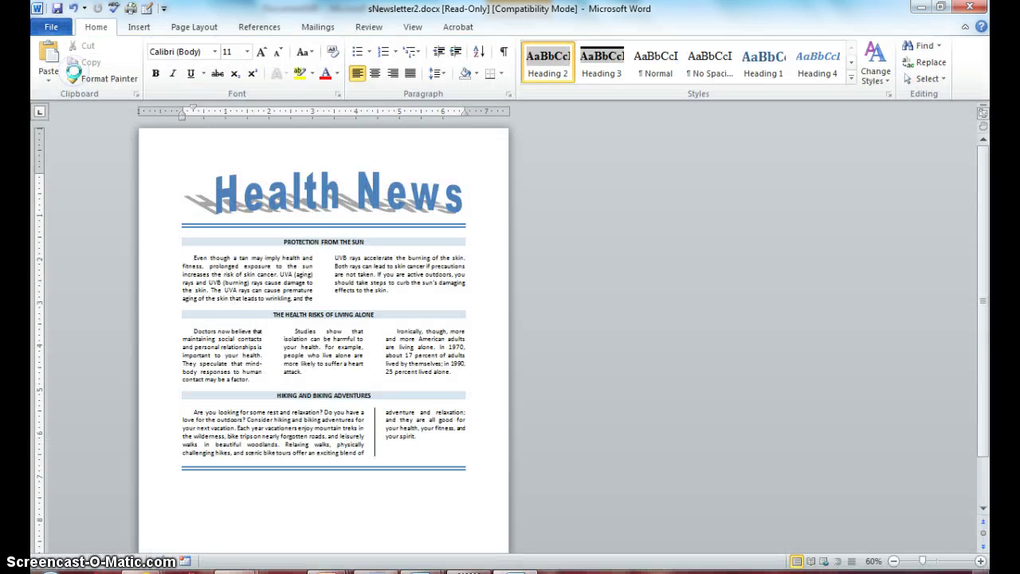
pyautogui.click(219, 252)
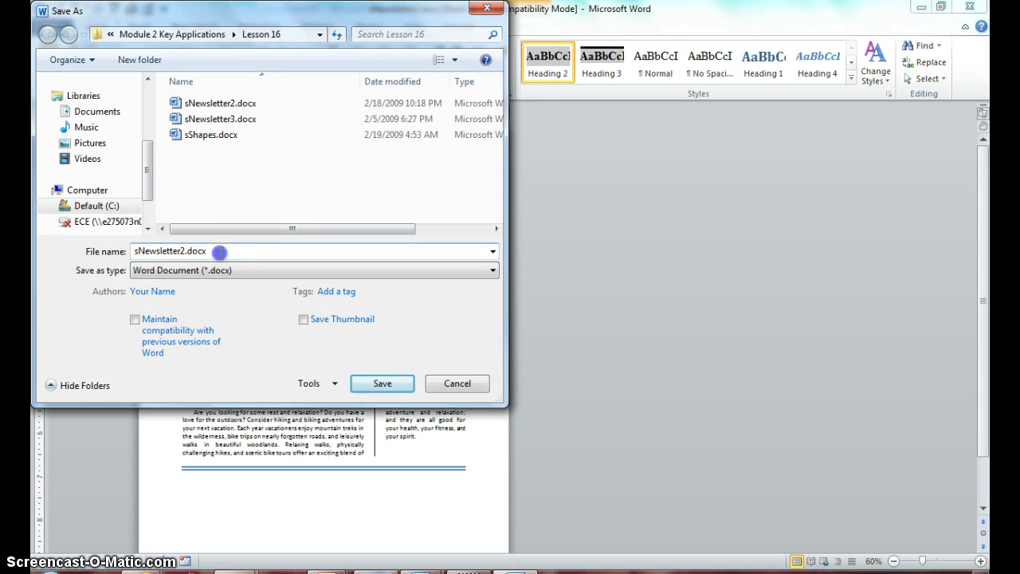
pyautogui.press('BackSpace')
pyautogui.press('BackSpace')
pyautogui.press('BackSpace')
pyautogui.press('BackSpace')
pyautogui.press('BackSpace')
pyautogui.press('BackSpace')
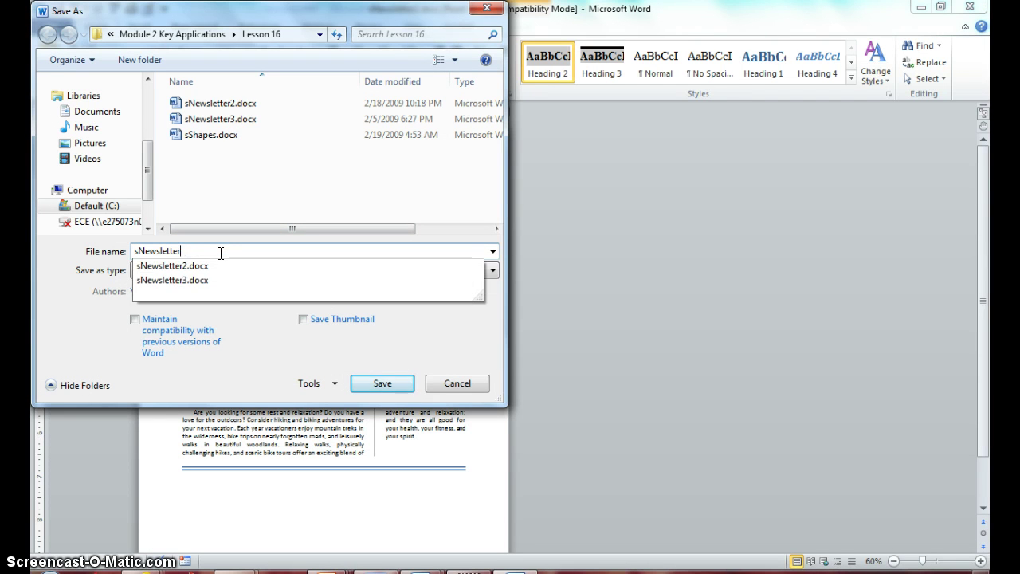
pyautogui.write('3')
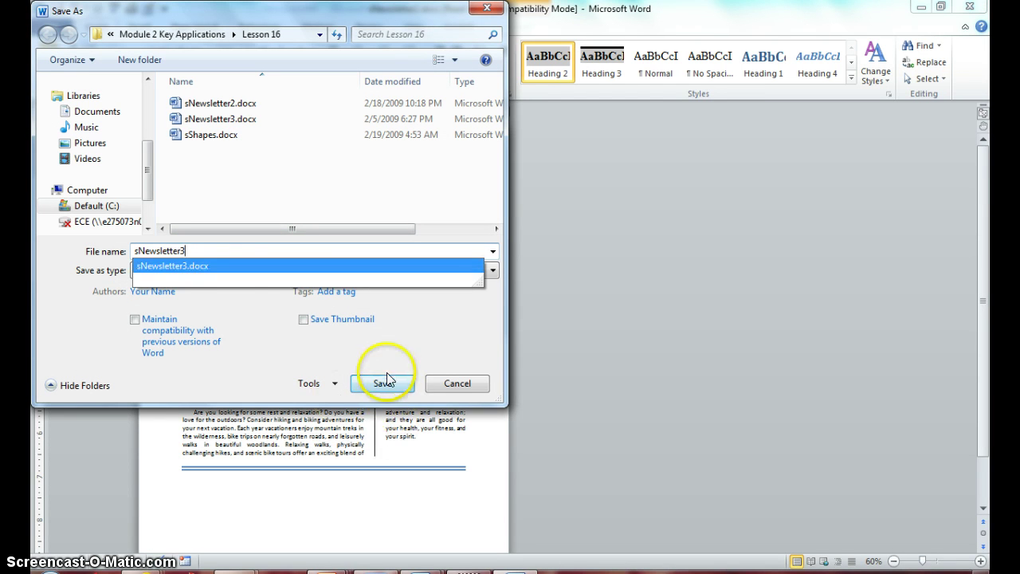